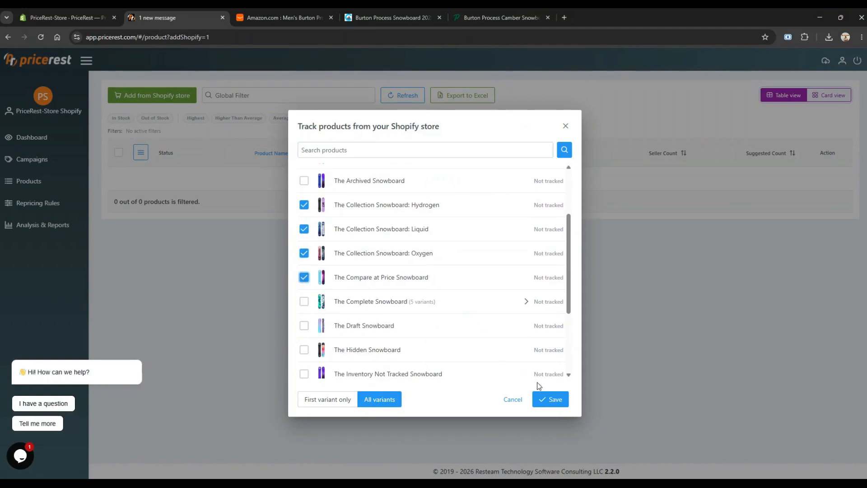
# - Save the selected Shopify products for tracking, and view the Men's Burton Process Snowboard's page in the pricerest-store.myshopify.com shop
pyautogui.click(555, 402)
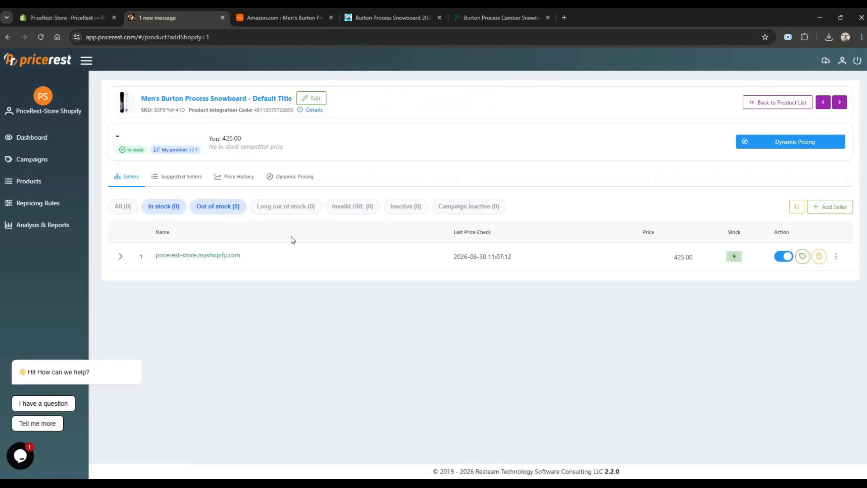
pyautogui.click(217, 256)
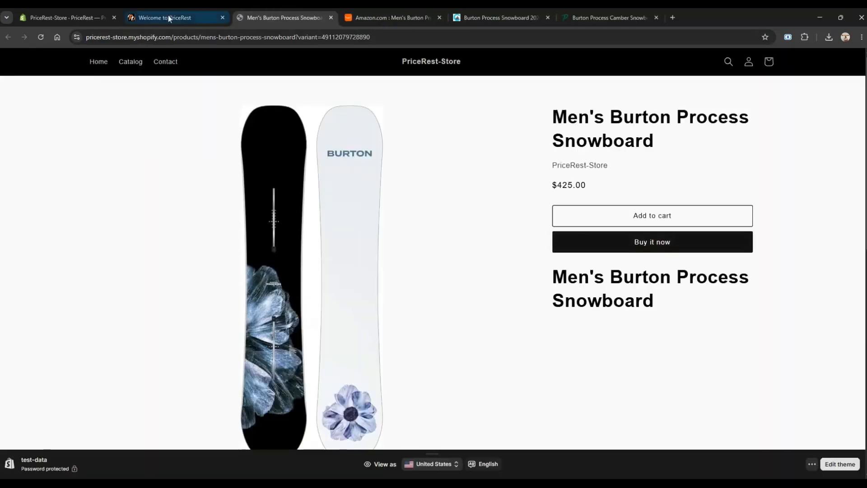
pyautogui.click(170, 16)
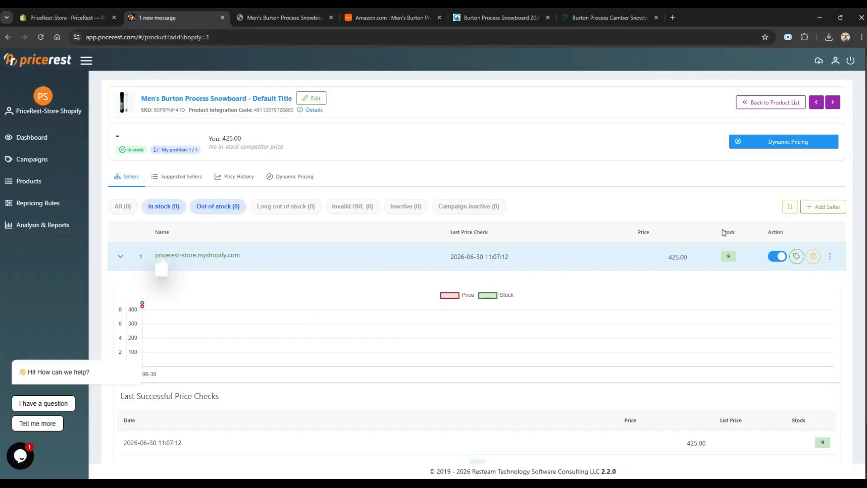
# - Add the Amazon listing of the Men's Burton Process Snowboard as a competing seller, using its product page URL
pyautogui.click(833, 213)
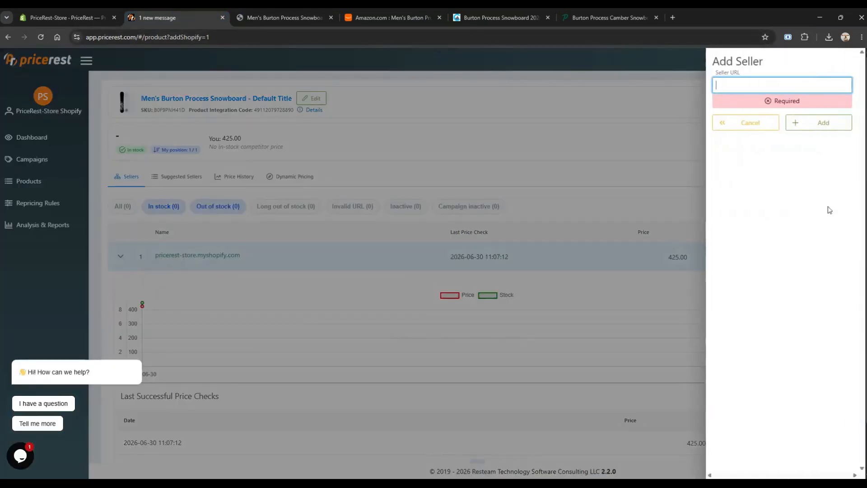
pyautogui.click(385, 16)
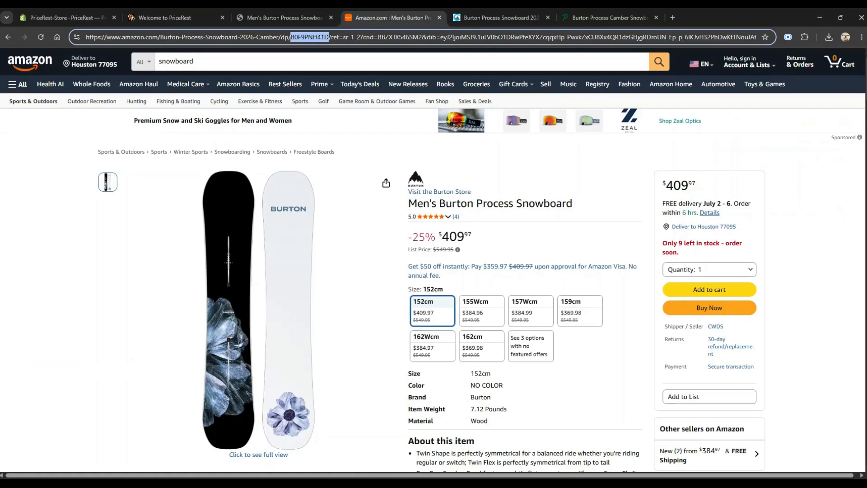
pyautogui.click(385, 38)
pyautogui.hotkey('ctrl', 'c')
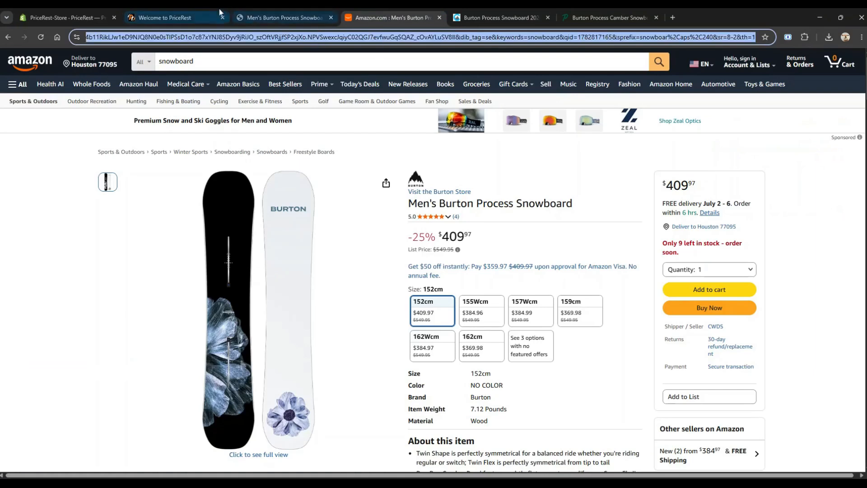
pyautogui.click(176, 17)
pyautogui.hotkey('ctrl', 'v')
pyautogui.click(813, 105)
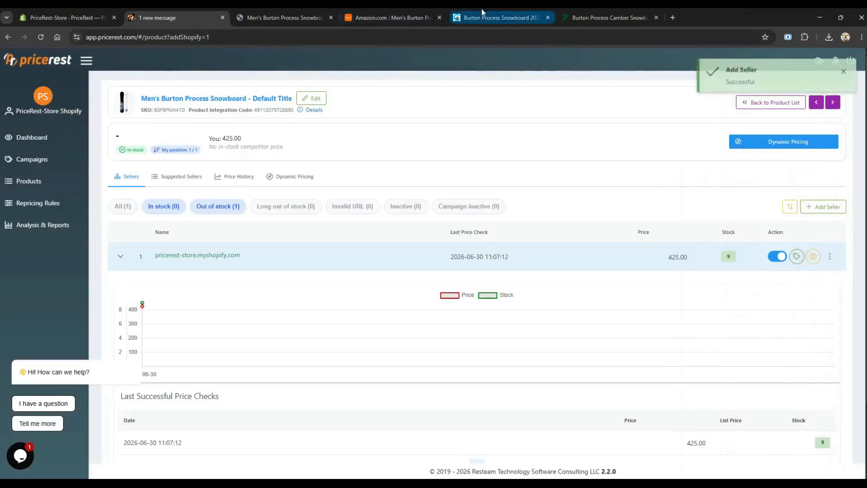
# - Add the corbetts.com page for the Burton Process Snowboard 2026 as another seller of the product
pyautogui.click(481, 10)
pyautogui.click(463, 37)
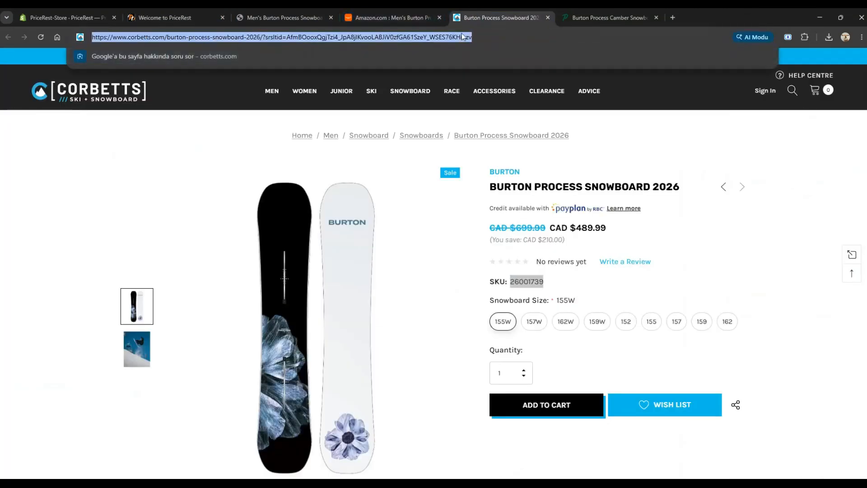
pyautogui.click(185, 14)
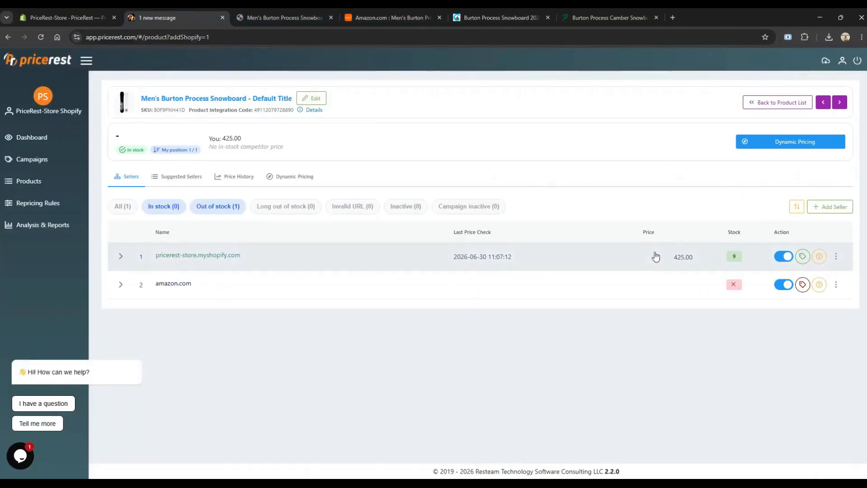
pyautogui.click(834, 207)
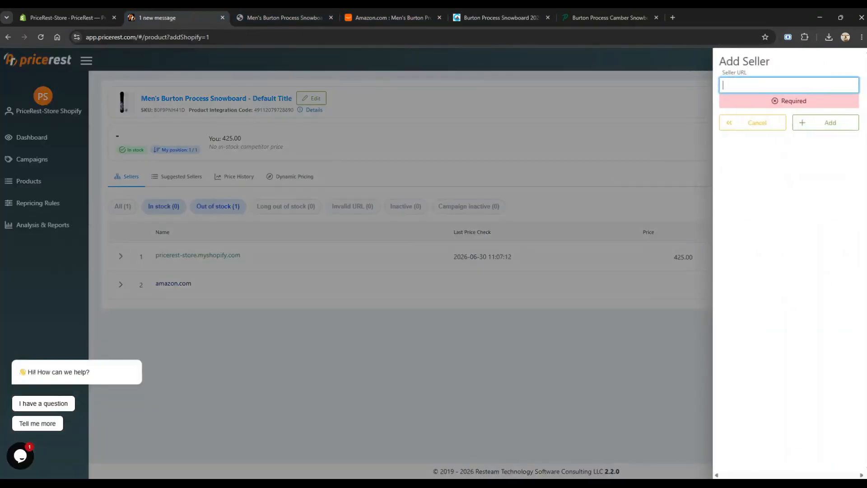
pyautogui.hotkey('ctrl', 'v')
pyautogui.click(834, 109)
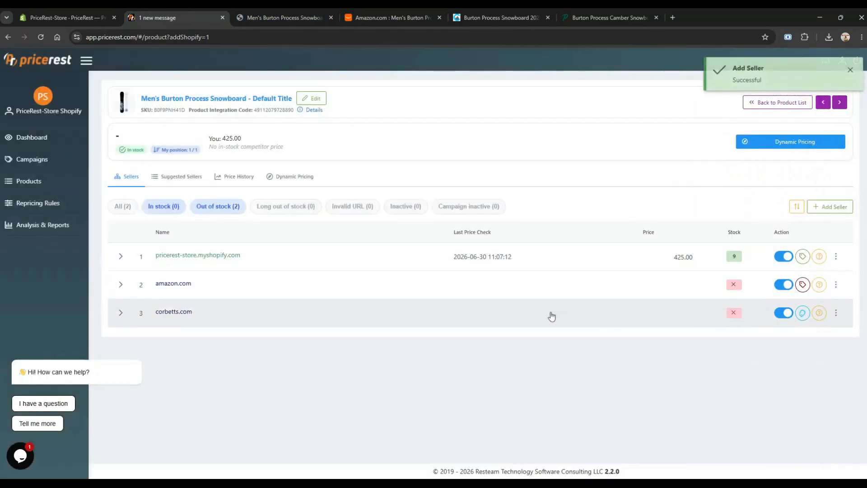
# - Add the peterglenn.com page for the Burton Process Camber Snowboard as another seller of the product
pyautogui.click(562, 17)
pyautogui.click(316, 37)
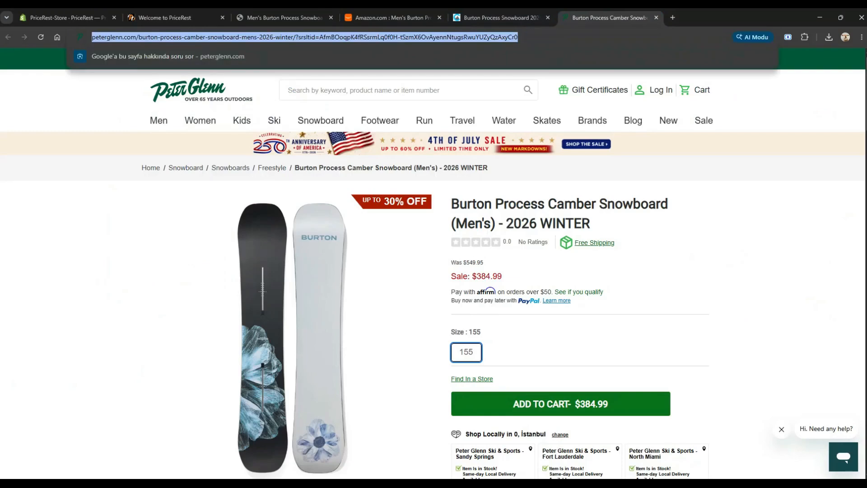
pyautogui.click(227, 18)
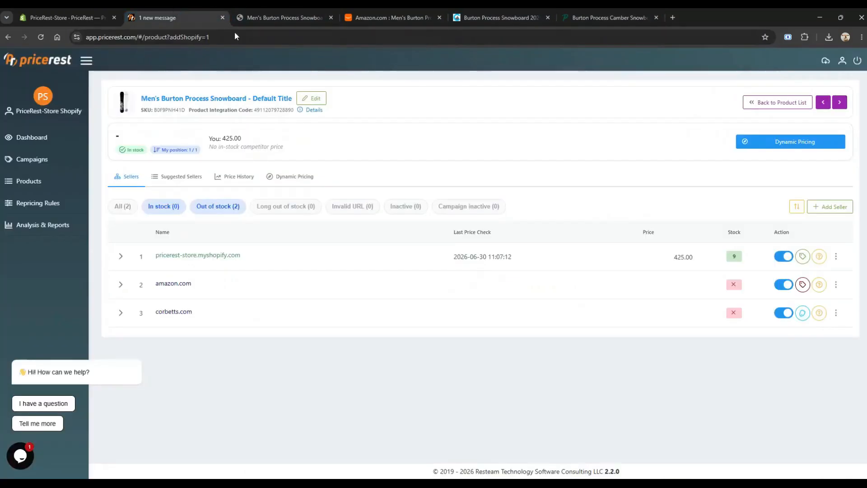
pyautogui.click(831, 208)
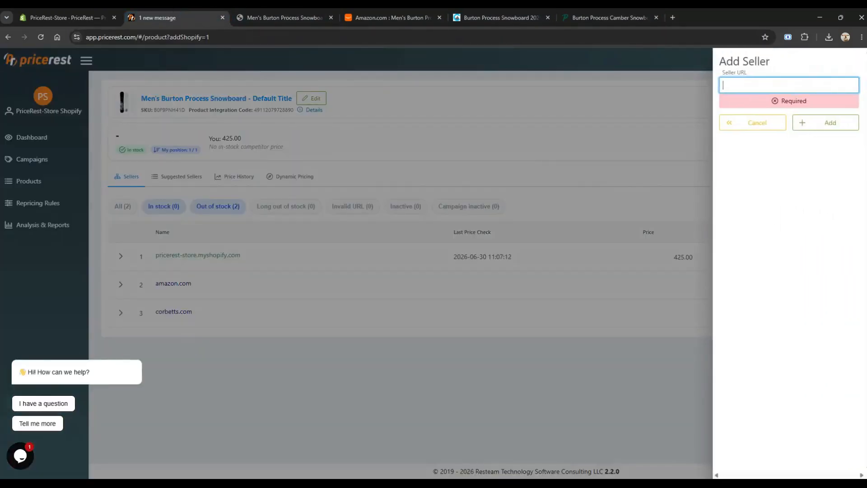
pyautogui.hotkey('ctrl', 'v')
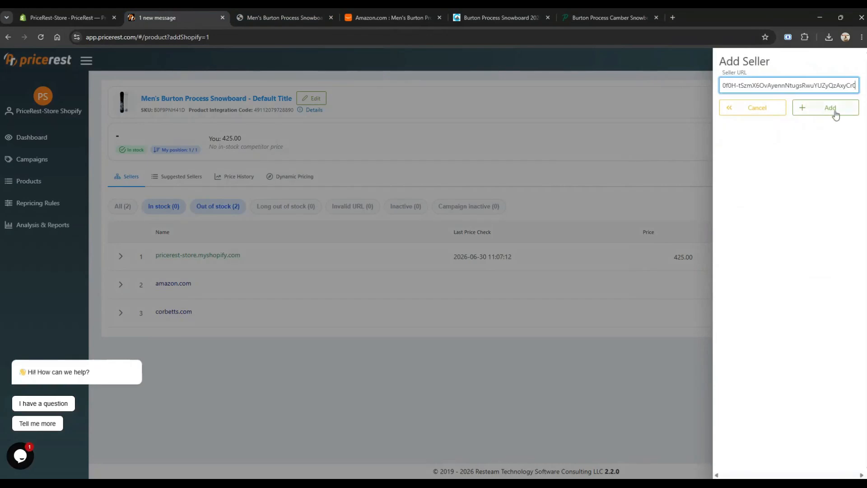
pyautogui.click(831, 108)
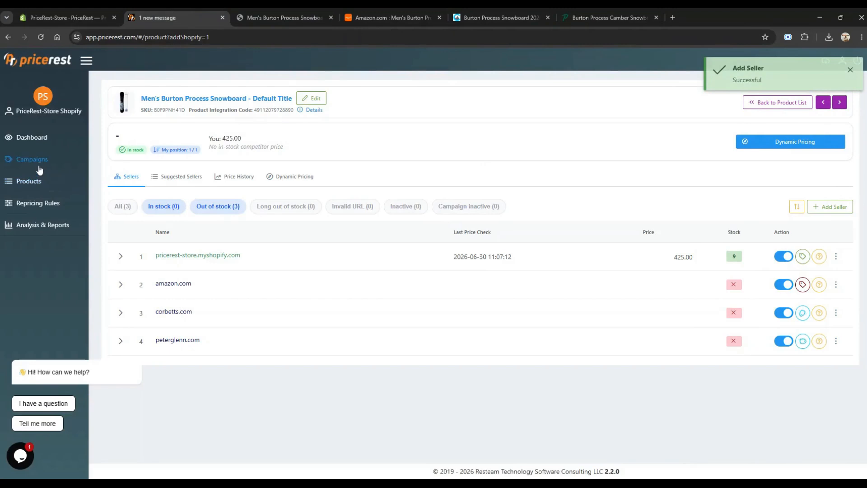
# - View the setup page of the PriceRest-Store campaign
pyautogui.click(39, 168)
pyautogui.click(136, 177)
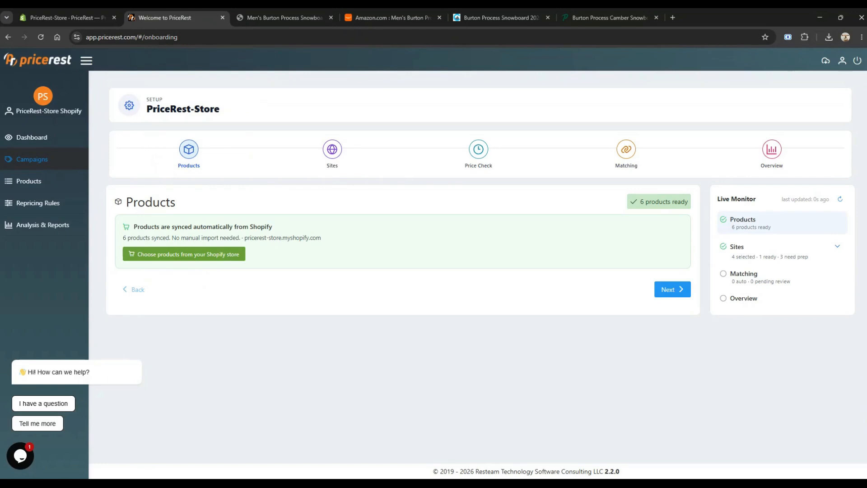
# - Create an active repricing rule named "Rule-1" that lowers the price by an amount of 5, with Auto Update enabled
pyautogui.click(48, 204)
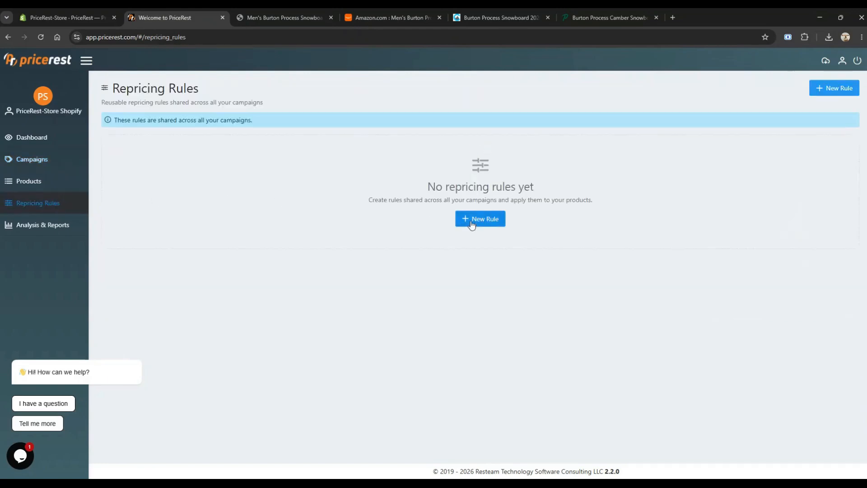
pyautogui.click(472, 221)
pyautogui.click(431, 168)
pyautogui.write('Rule-1')
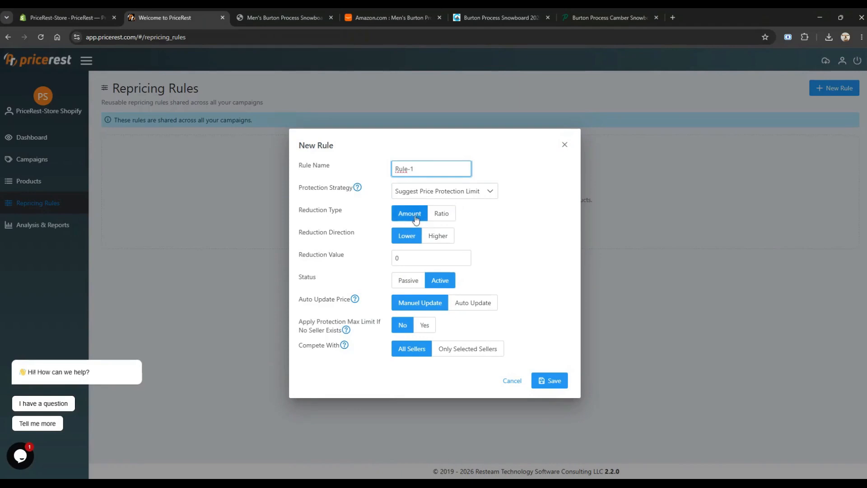
pyautogui.click(398, 258)
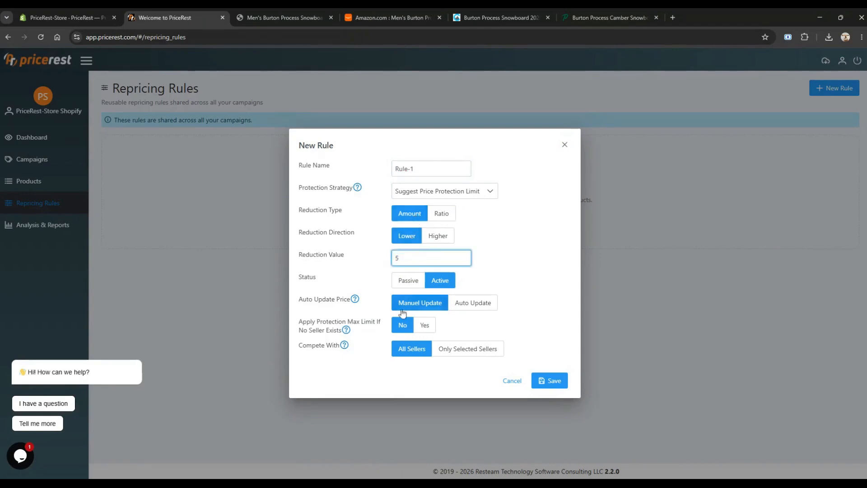
pyautogui.click(468, 304)
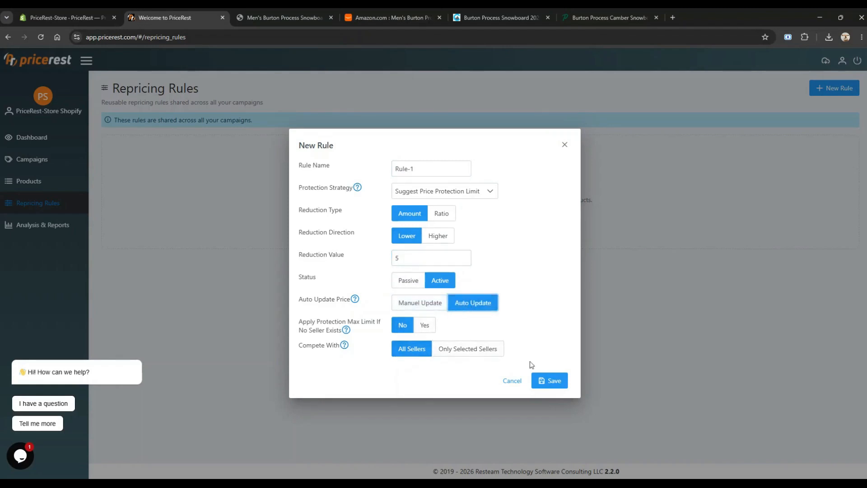
pyautogui.click(555, 381)
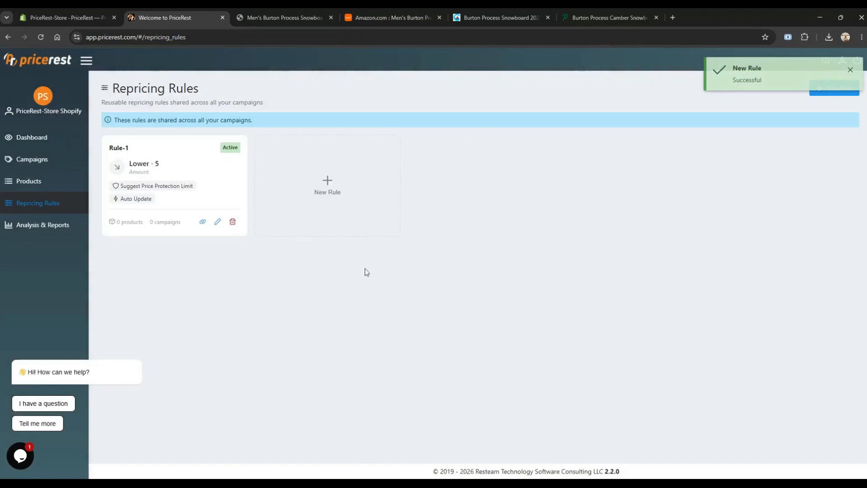
# - Assign the repricing rule Rule-1 to the Men's Burton Process Snowboard in the PriceRest-Store campaign's product list
pyautogui.click(43, 159)
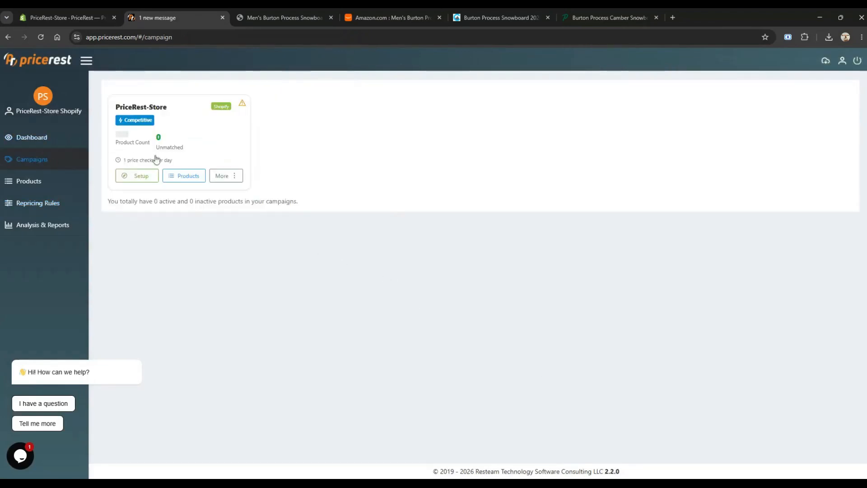
pyautogui.click(164, 143)
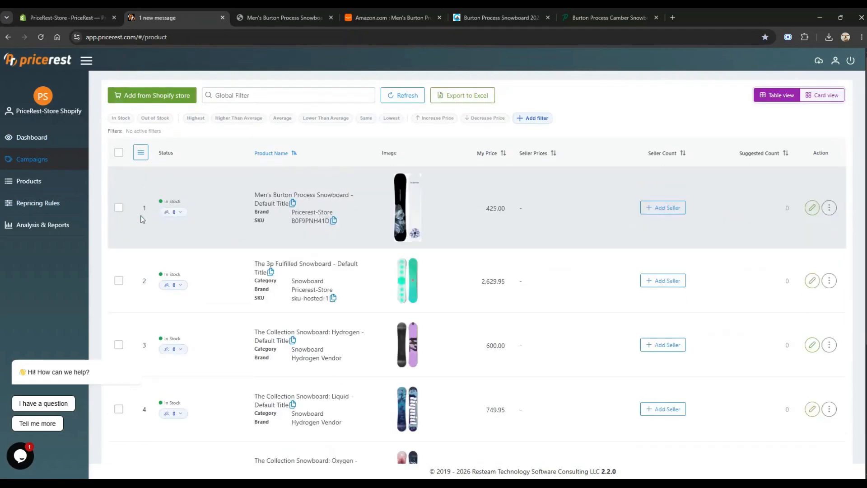
pyautogui.click(118, 212)
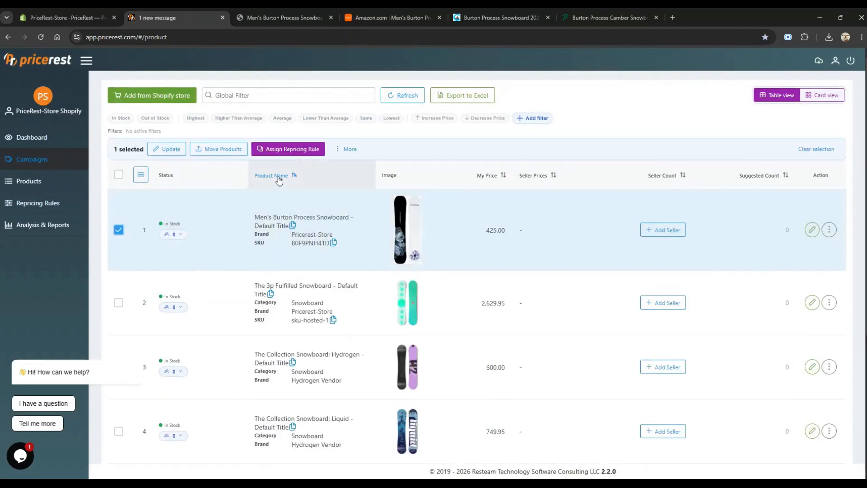
pyautogui.click(295, 150)
pyautogui.click(395, 267)
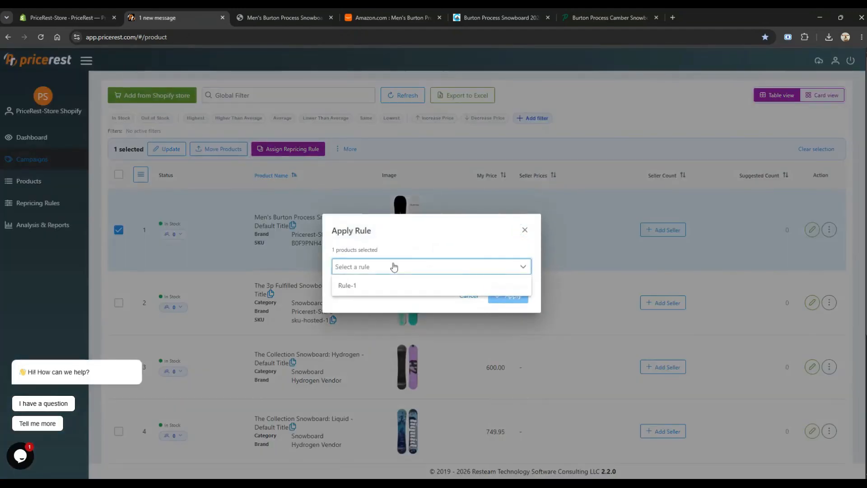
pyautogui.click(369, 285)
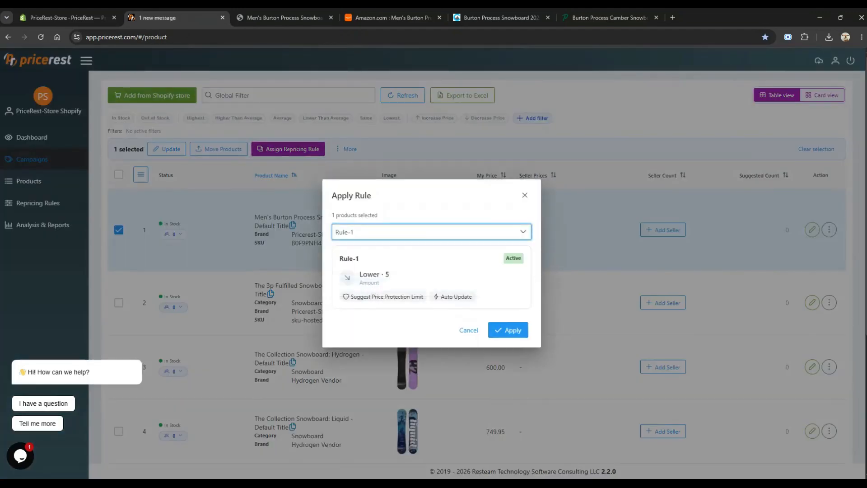
pyautogui.click(509, 330)
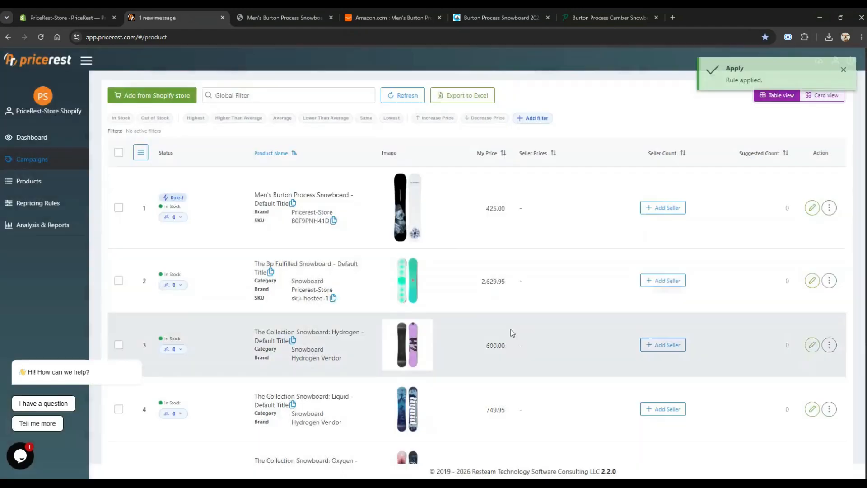
# - Set the Price Protection Min Limit to 400 in the Men's Burton Process Snowboard's dynamic pricing and apply the Rule-1 template
pyautogui.click(335, 203)
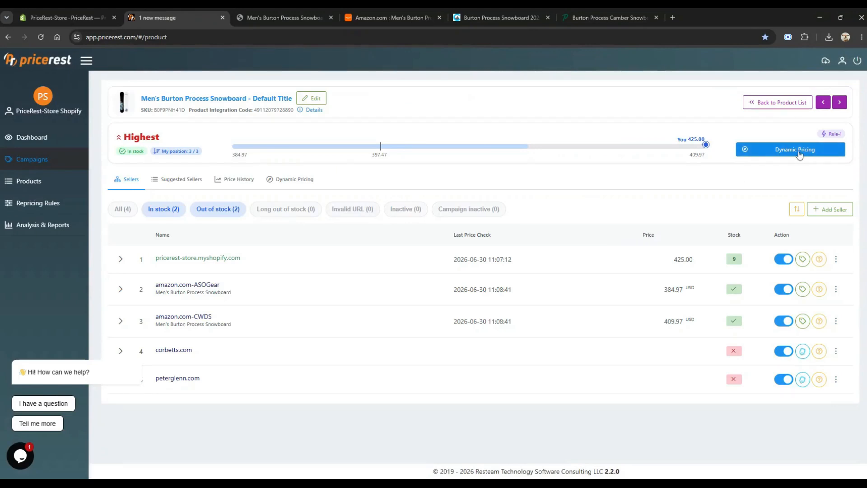
pyautogui.click(801, 158)
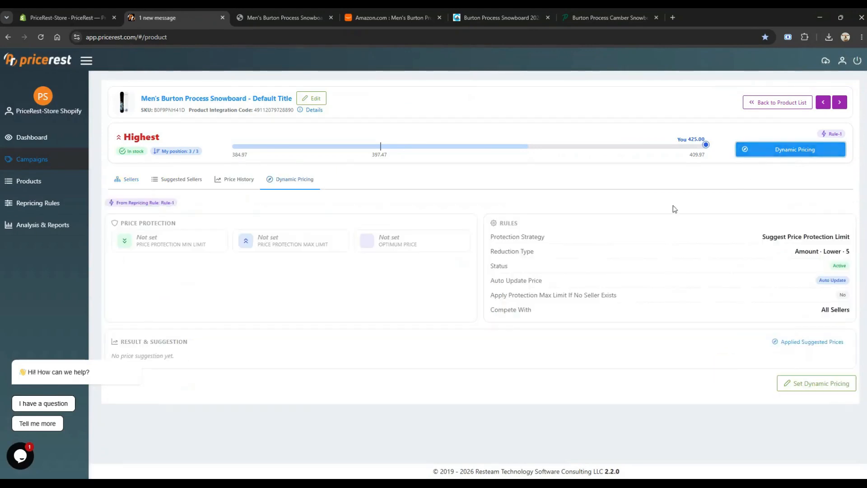
pyautogui.click(818, 383)
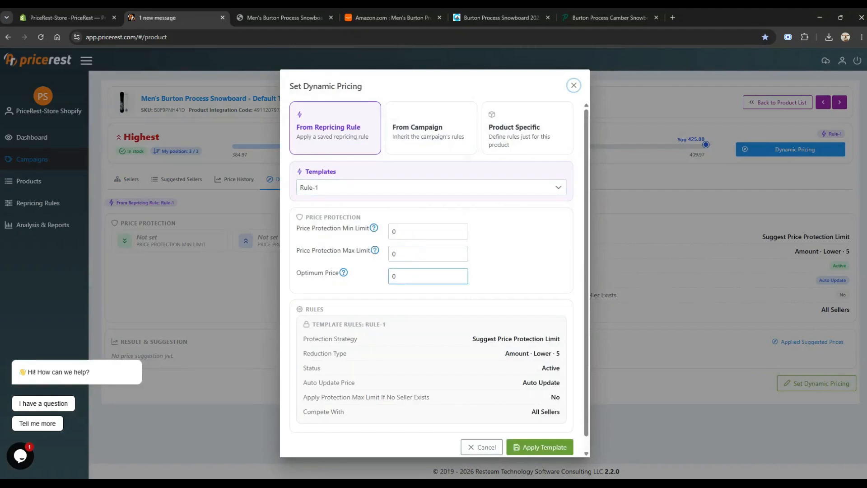
pyautogui.click(394, 232)
pyautogui.press('BackSpace')
pyautogui.write('4')
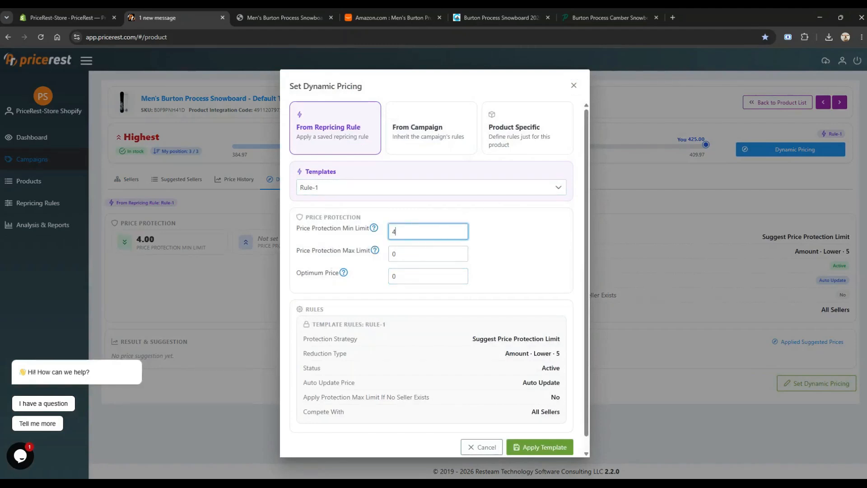
pyautogui.write('00')
pyautogui.moveTo(296, 232); pyautogui.dragTo(356, 240)
pyautogui.click(358, 239)
pyautogui.moveTo(374, 231)
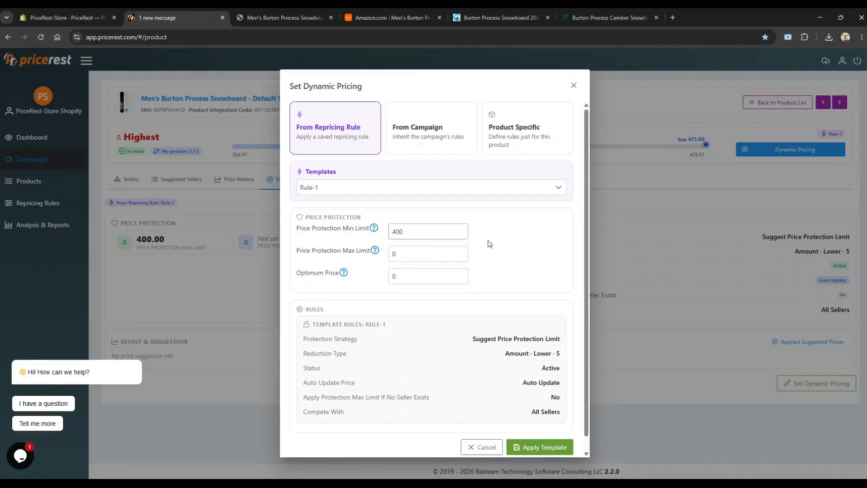
pyautogui.scroll(-1, 552, 443)
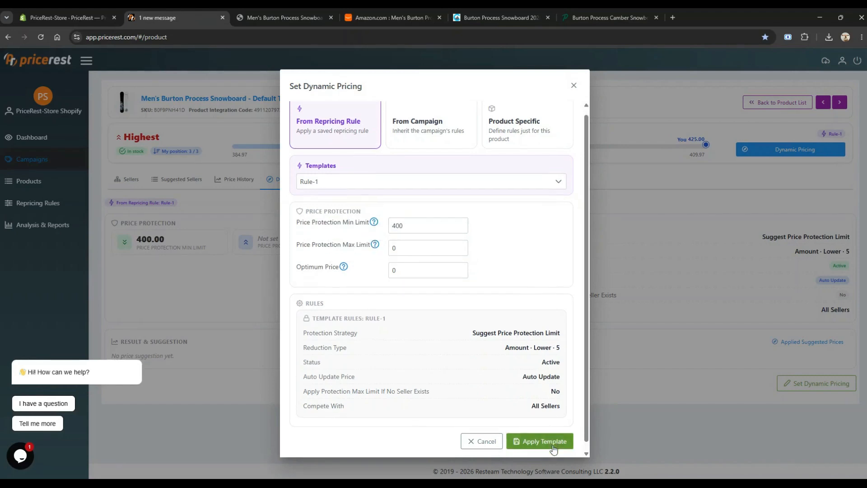
pyautogui.click(554, 442)
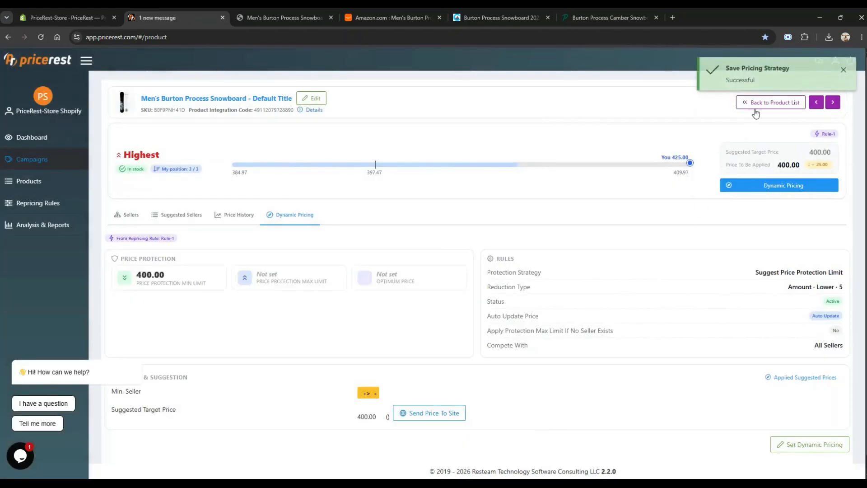
# - Refresh the campaign's product list and review the Men's Burton Process Snowboard's sellers and dynamic pricing, including its minimum seller and suggested target price
pyautogui.click(770, 101)
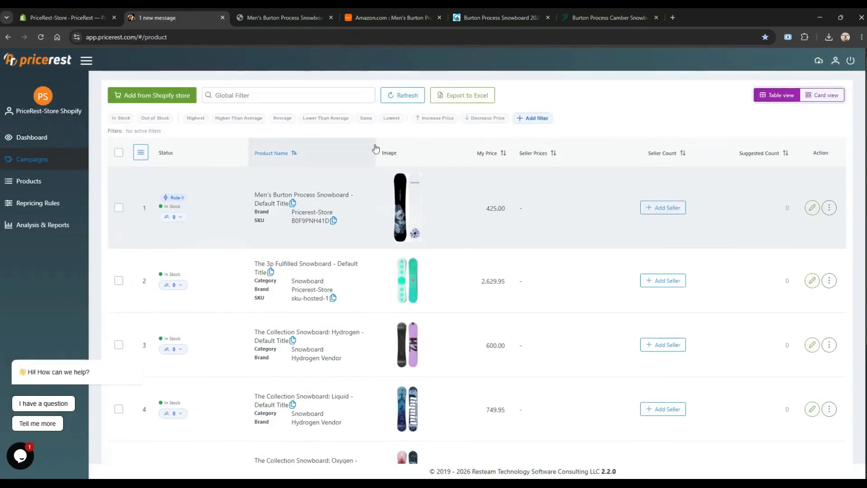
pyautogui.click(402, 97)
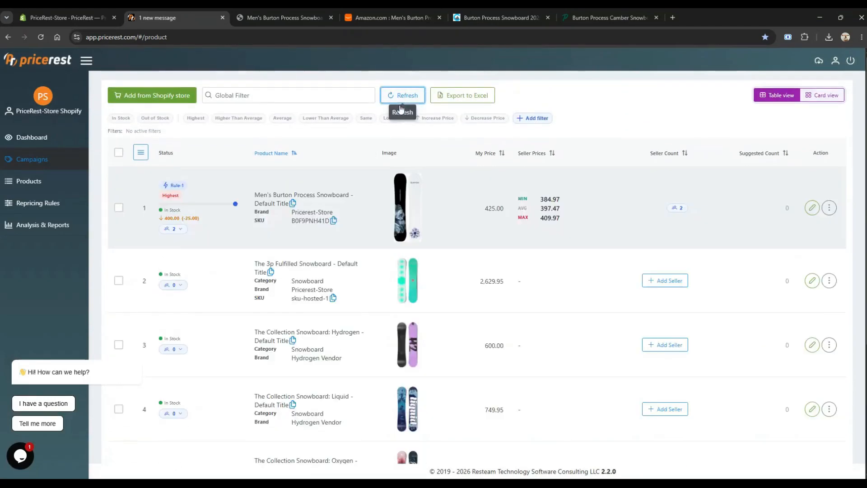
pyautogui.click(355, 224)
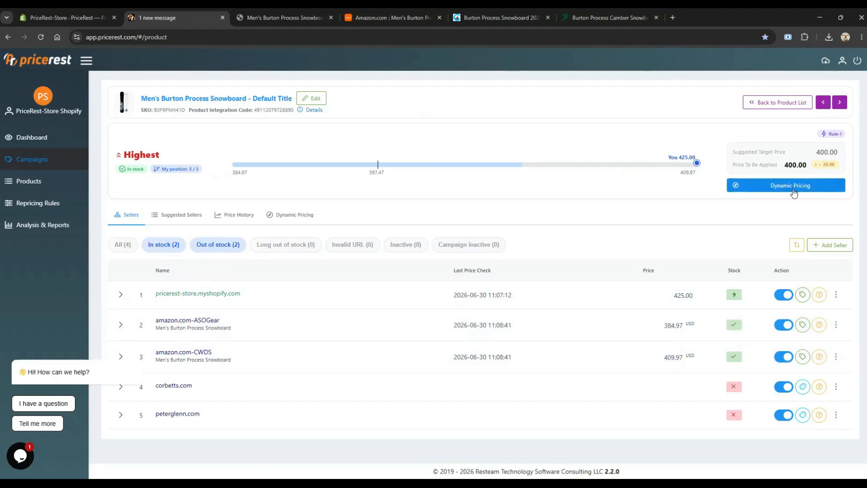
pyautogui.click(794, 193)
pyautogui.scroll(-1, 361, 385)
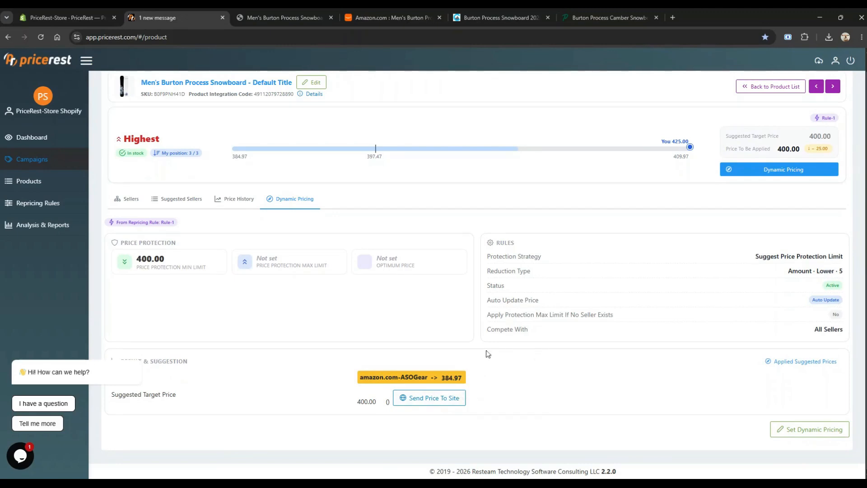
pyautogui.scroll(1, 445, 296)
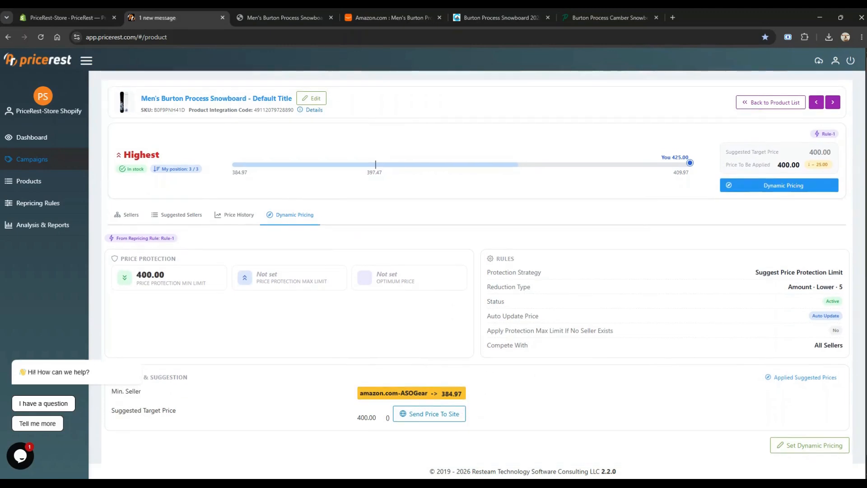
pyautogui.click(762, 109)
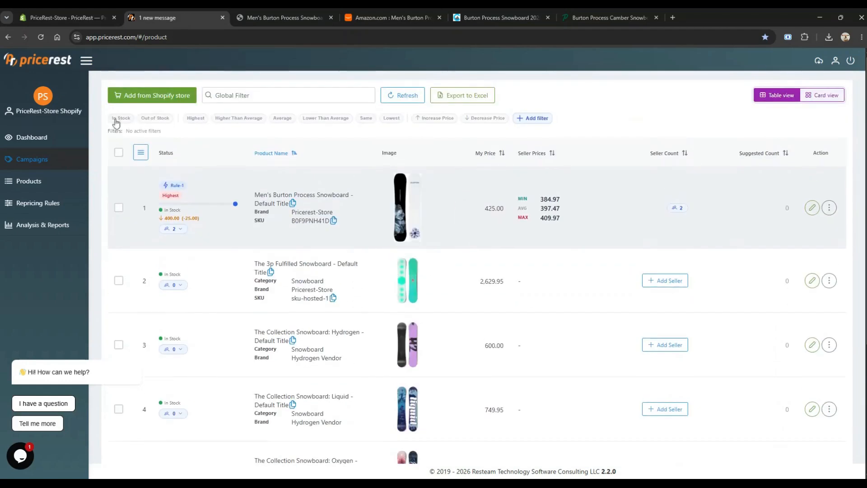
# - Upgrade the account's subscription to the Premium plan and approve the recurring charge in Shopify
pyautogui.click(44, 112)
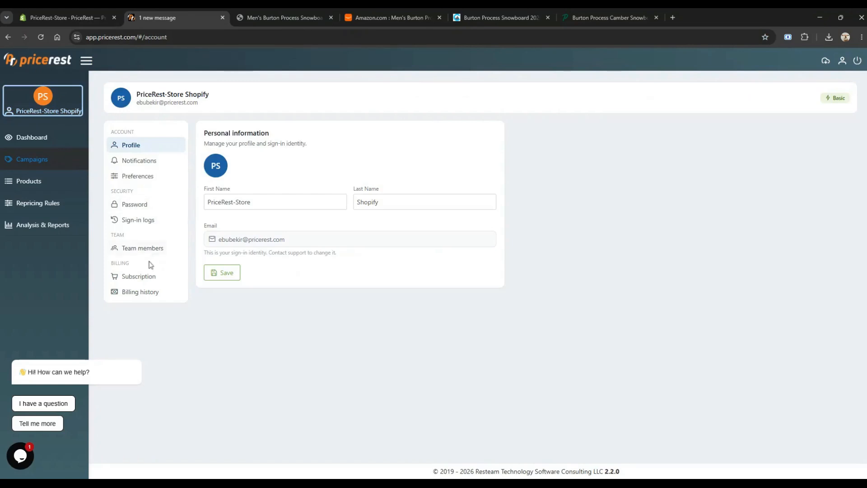
pyautogui.click(140, 276)
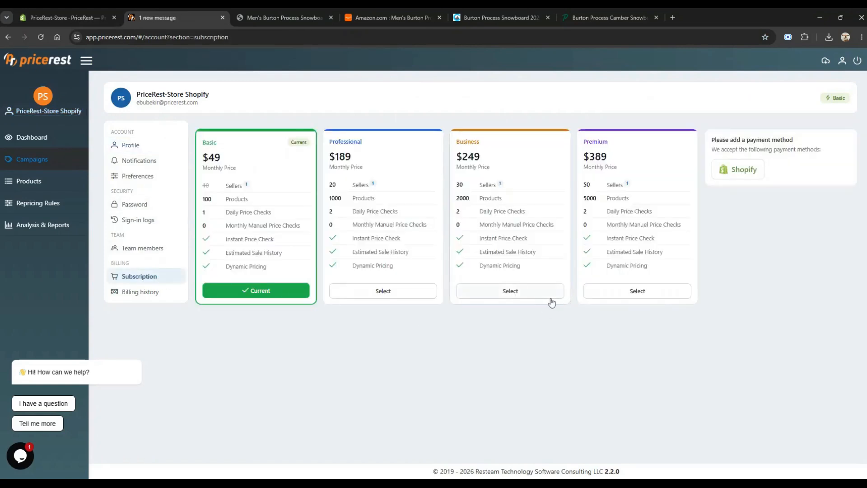
pyautogui.click(645, 298)
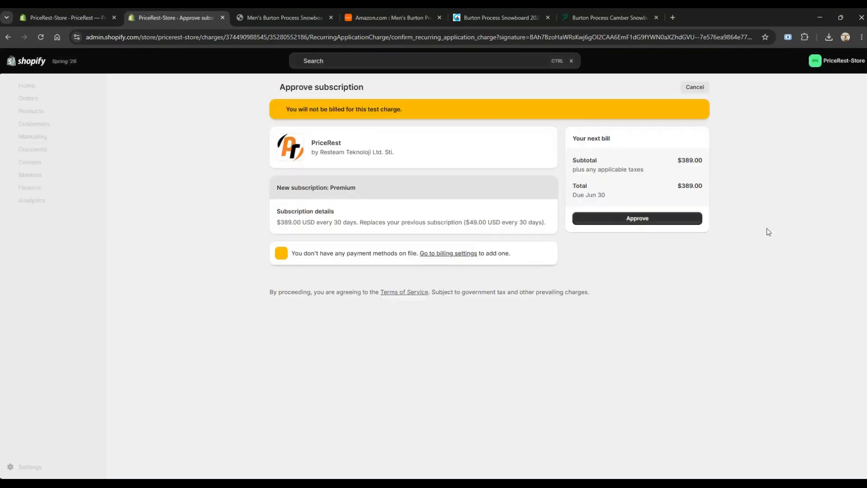
pyautogui.click(637, 219)
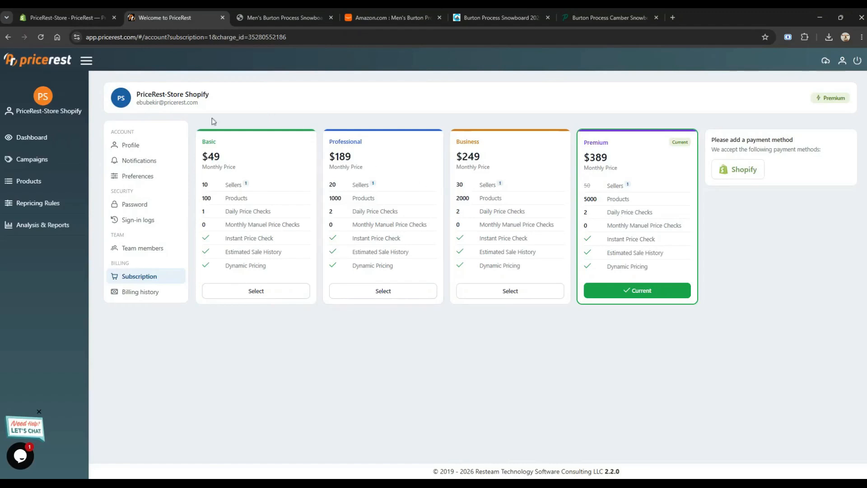
# - Switch to the Shopify admin, reload the PriceRest app page to check its overview, and open the plan upgrade option
pyautogui.click(80, 17)
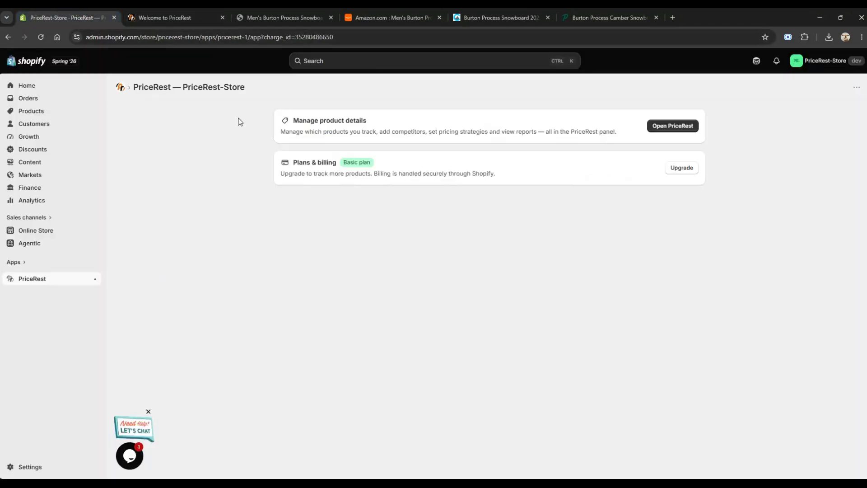
pyautogui.click(40, 37)
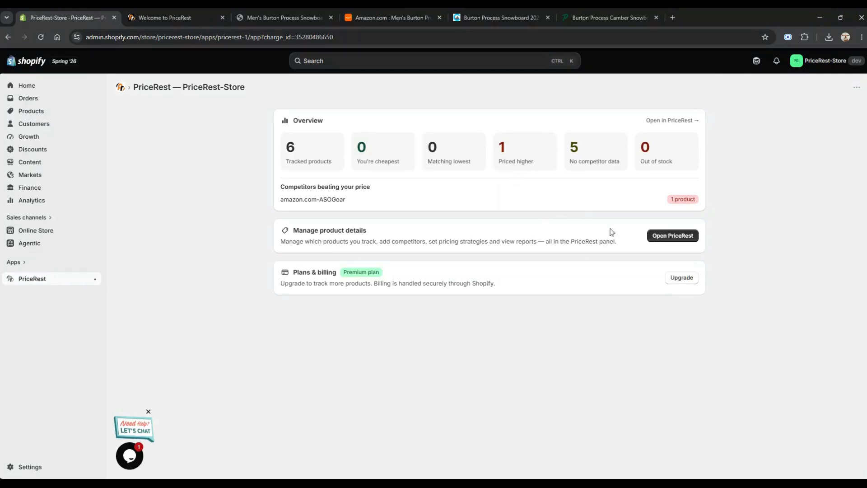
pyautogui.click(678, 280)
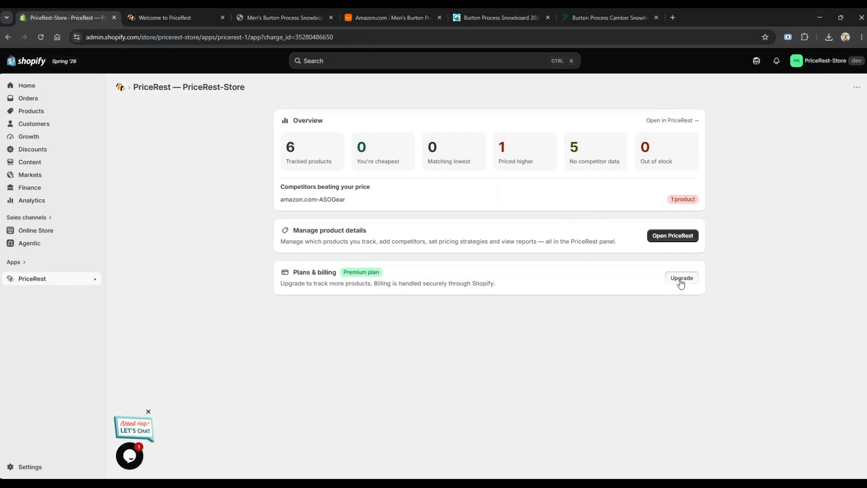